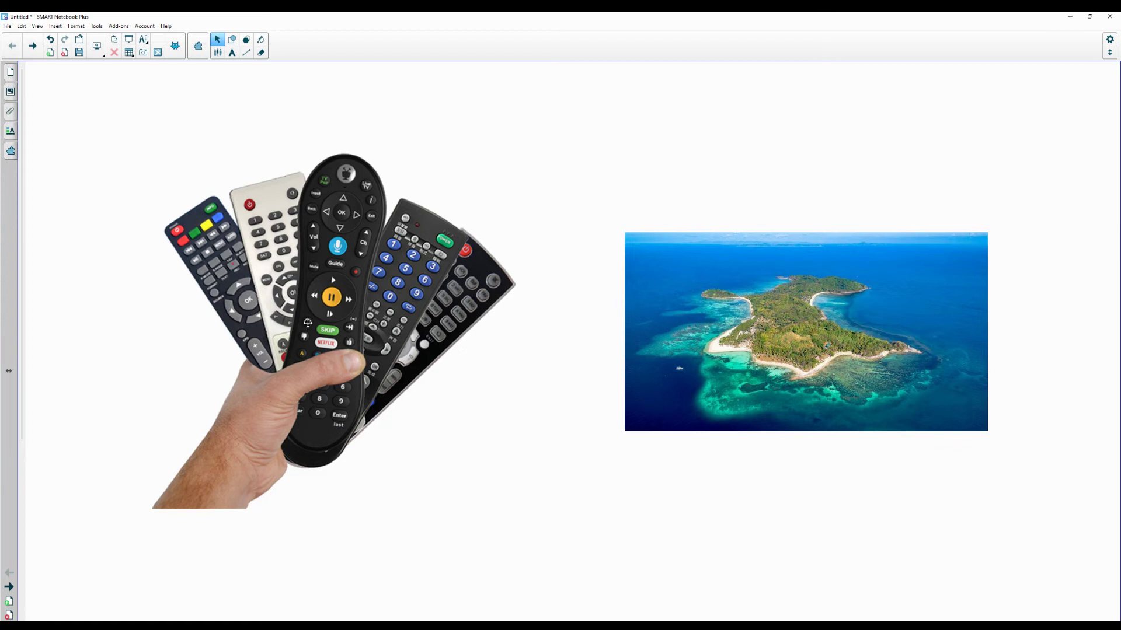
Step: Nudge the remote-controls picture slightly down-right, then advance to the speaker and phone page
mouse_move(333, 322)
left_mouse_down()
mouse_move(348, 355)
mouse_move(349, 311)
left_mouse_up()
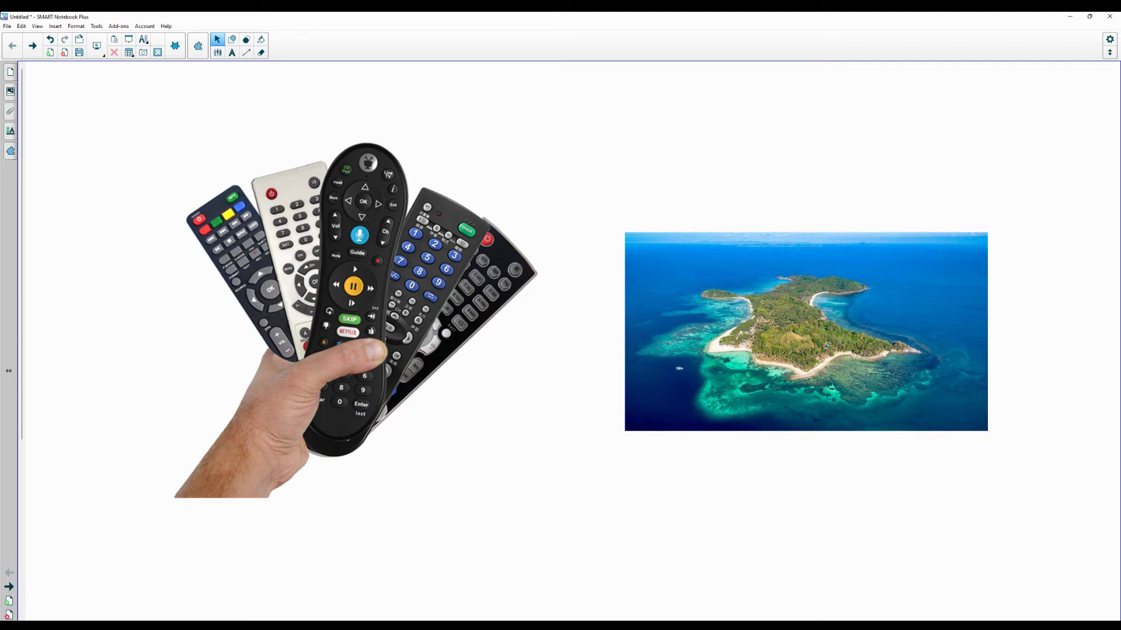
left_click(33, 48)
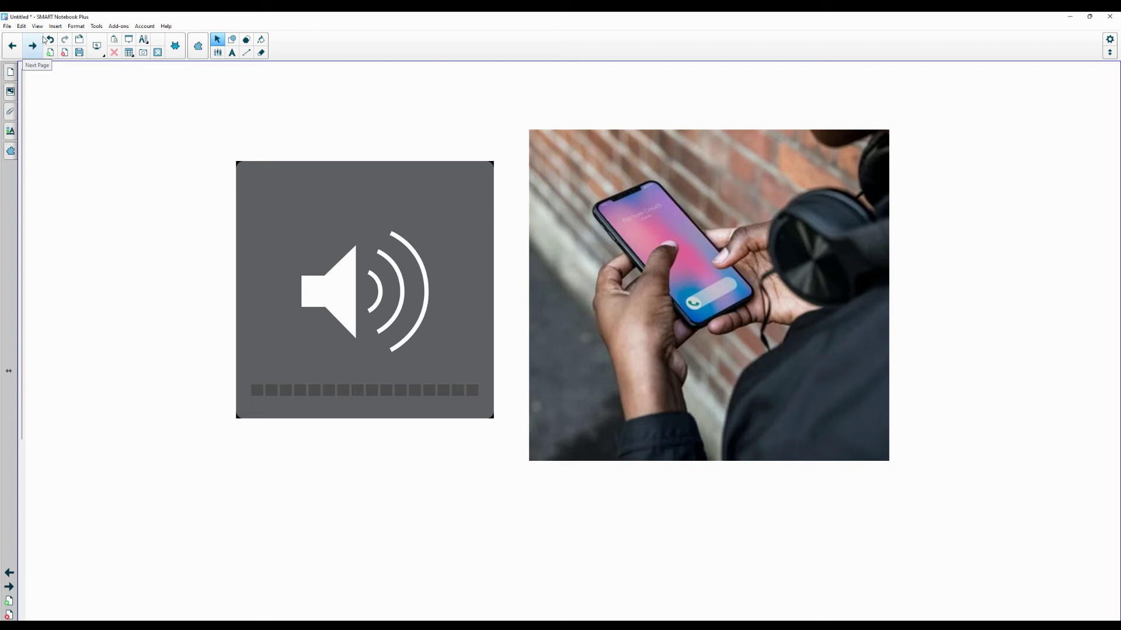
Step: Advance through the pumpkin-field page to the My Book clue page
left_click(38, 46)
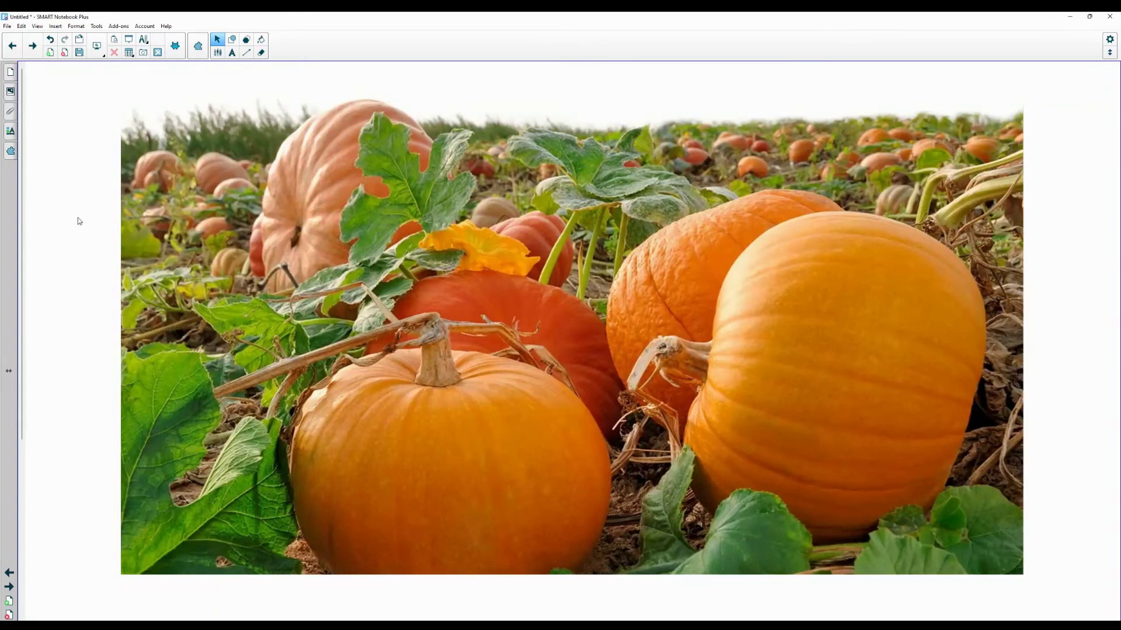
left_click(34, 51)
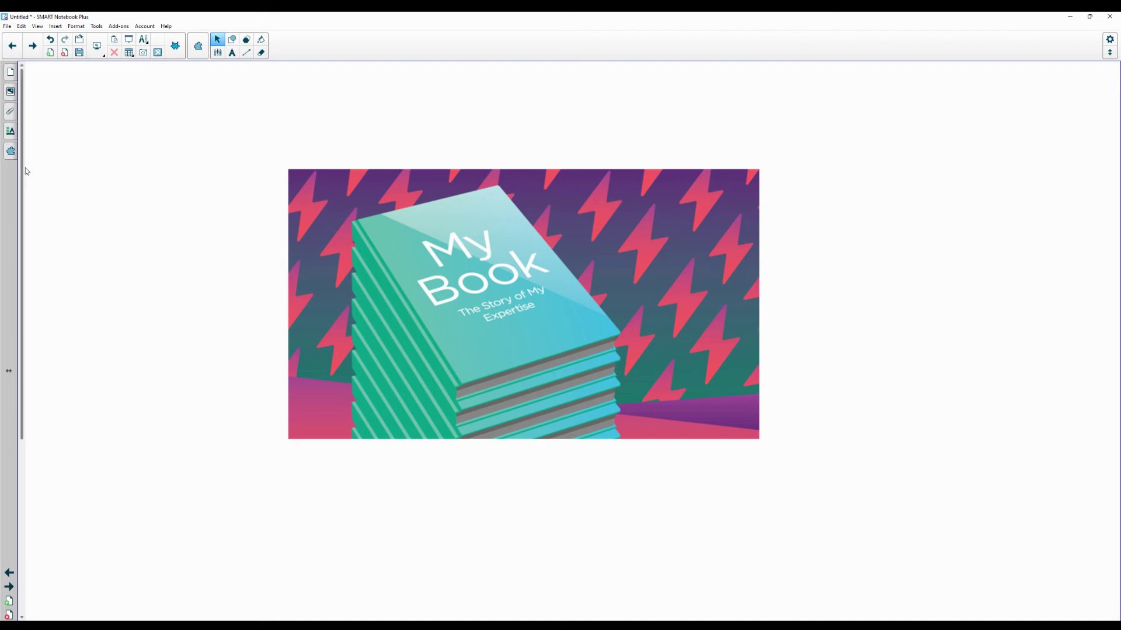
Step: Advance through the food-box and Minecraft block pages to the Mario clue page
left_click(35, 50)
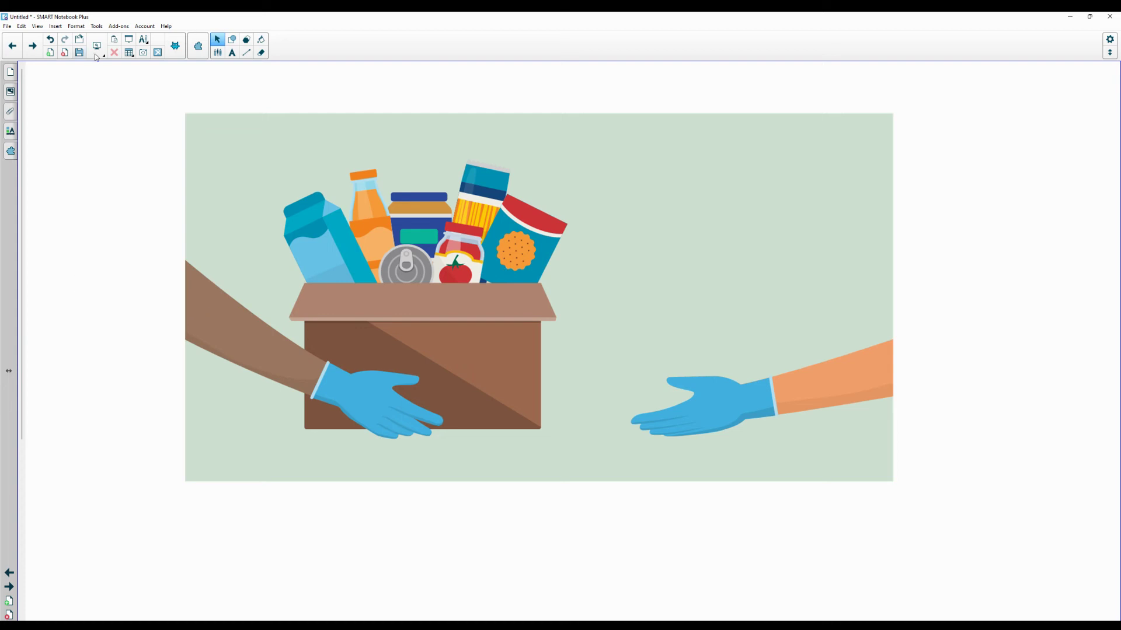
left_click(33, 47)
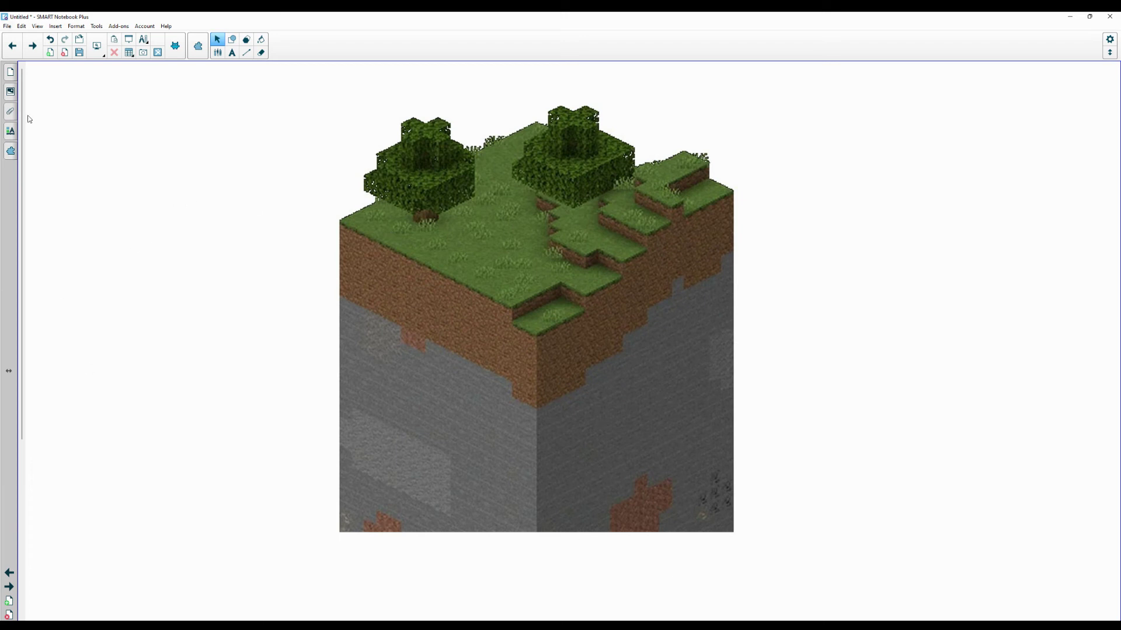
left_click(33, 47)
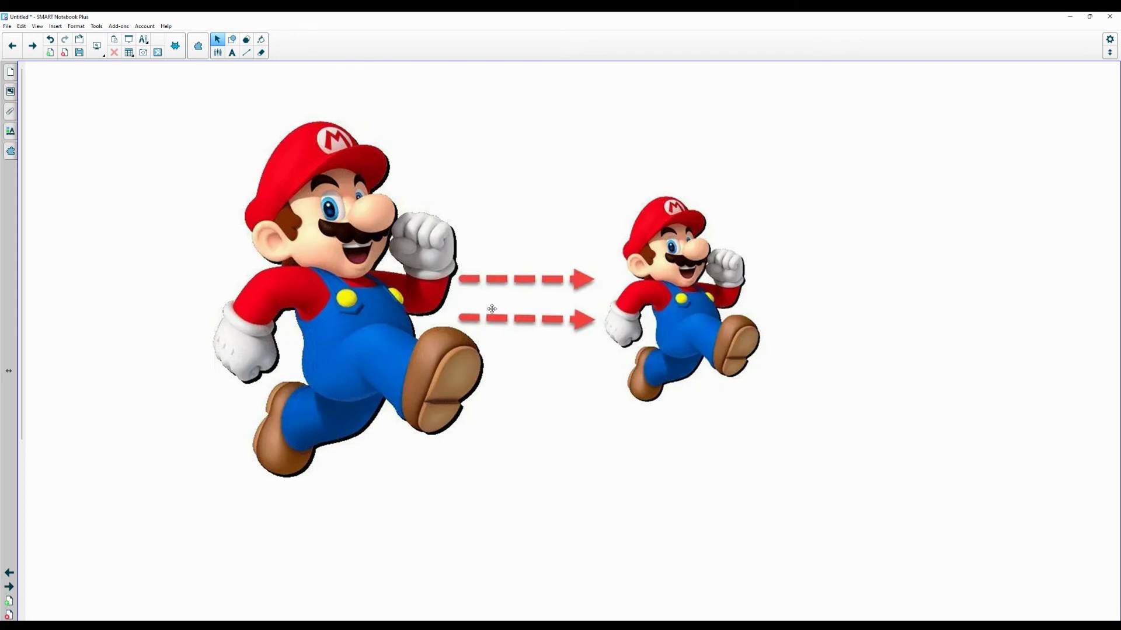
Step: Advance through the temple photo page to the soccer-ball broken-window page
left_click(32, 51)
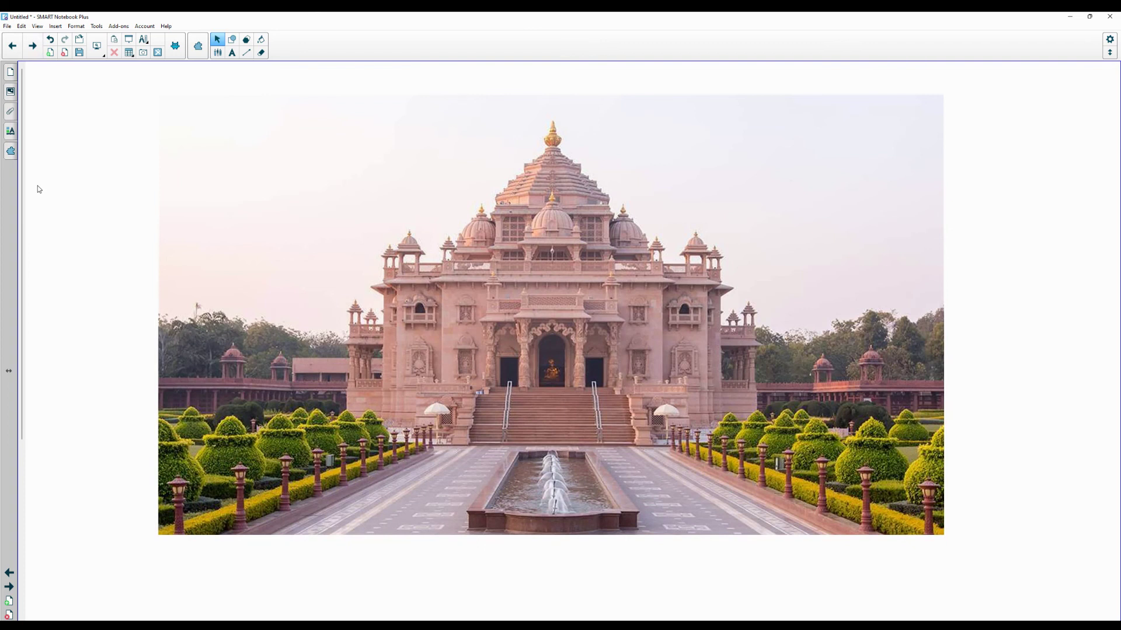
left_click(34, 46)
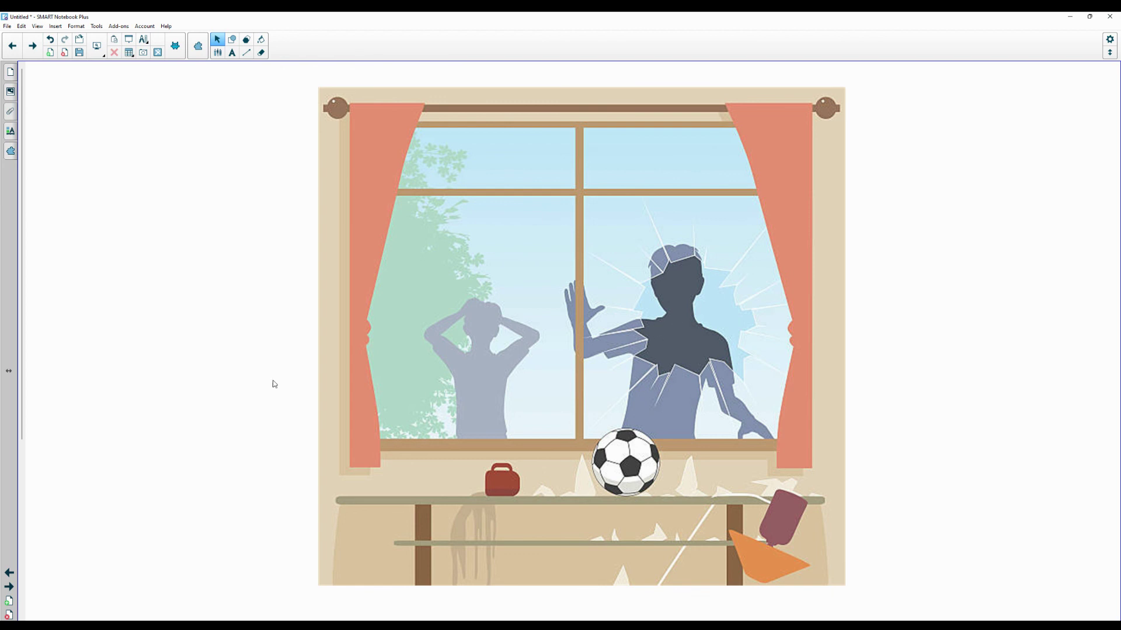
Step: Advance to the page showing two hamster photos side by side
left_click(40, 49)
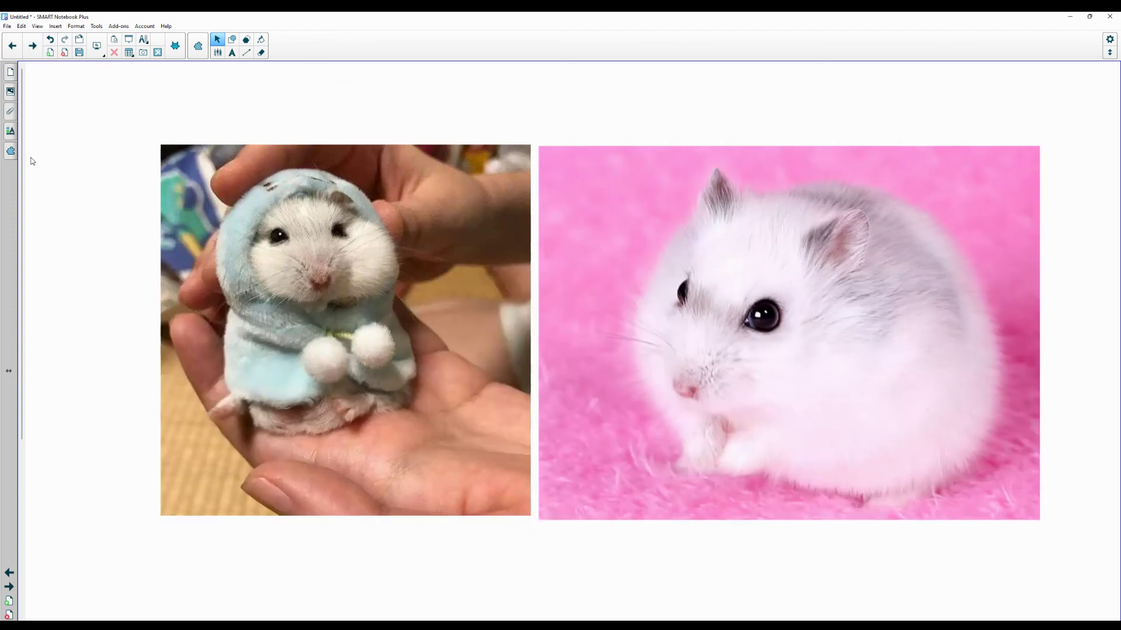